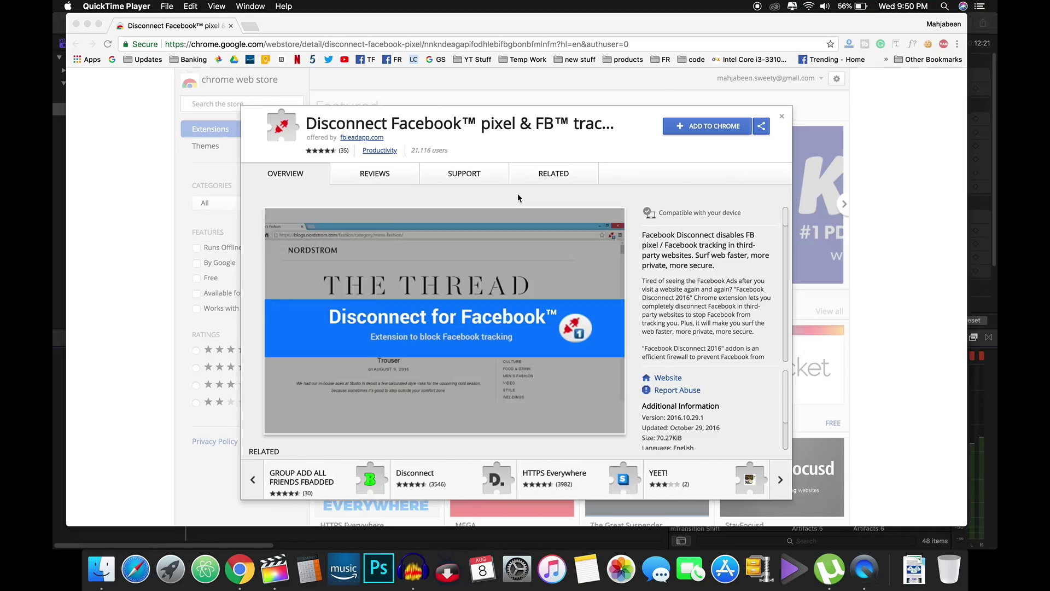
Install the Disconnect Facebook pixel & FB tracking extension from its Web Store page.
{"action": "left_click", "coordinate": [690, 133]}
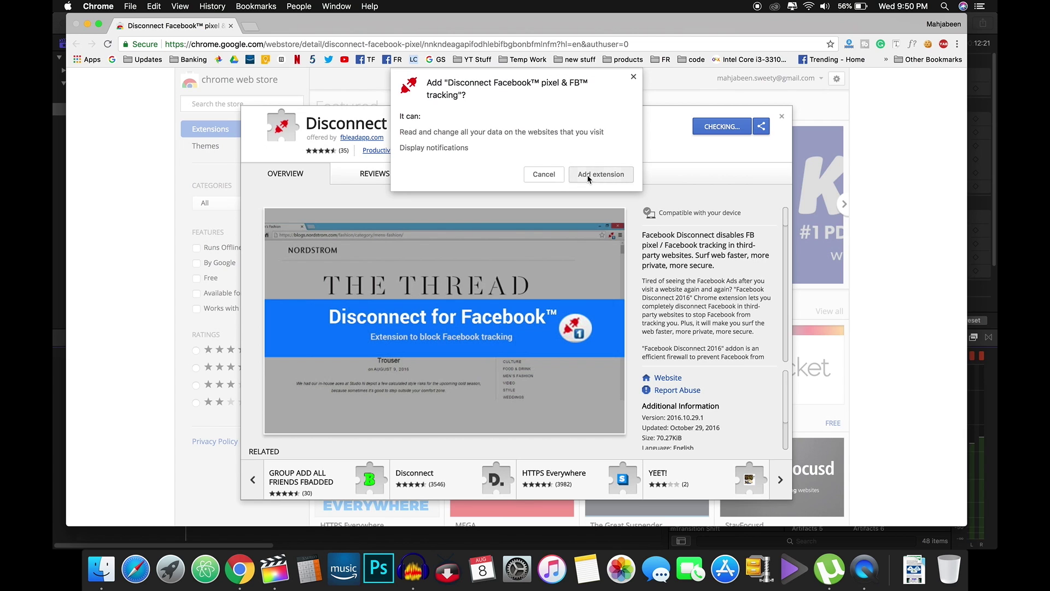
{"action": "left_click", "coordinate": [589, 179]}
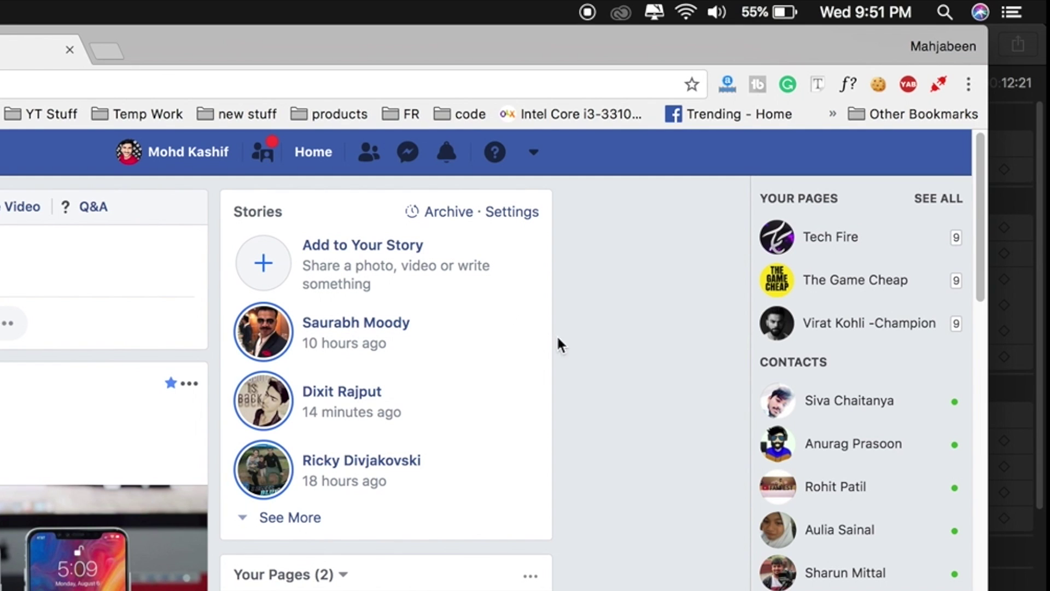
{"action": "scroll", "coordinate": [576, 334], "scroll_direction": "down", "scroll_amount": 1}
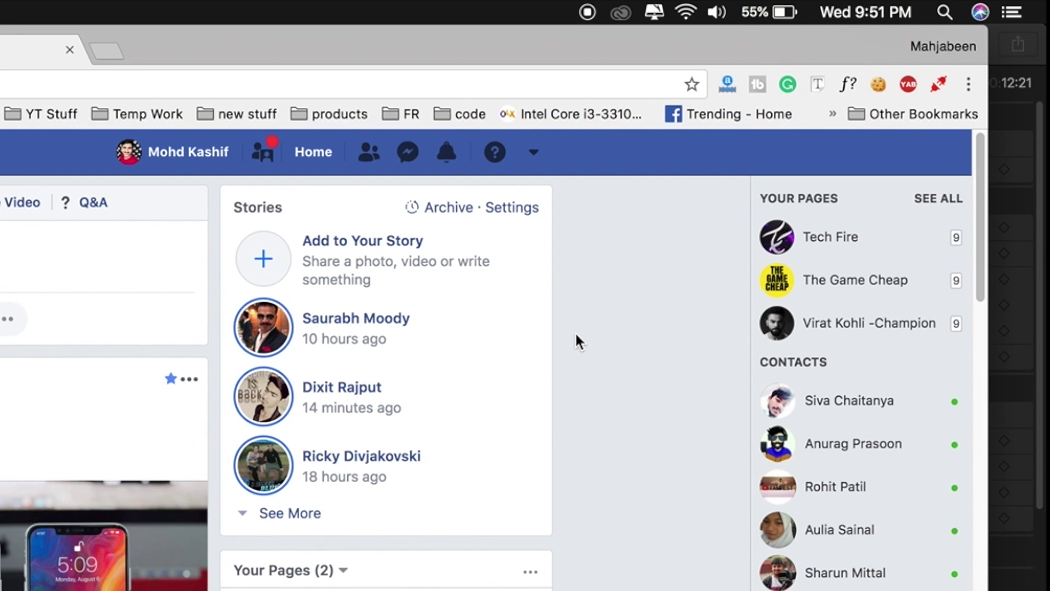
{"action": "scroll", "coordinate": [800, 149], "scroll_direction": "down", "scroll_amount": 10}
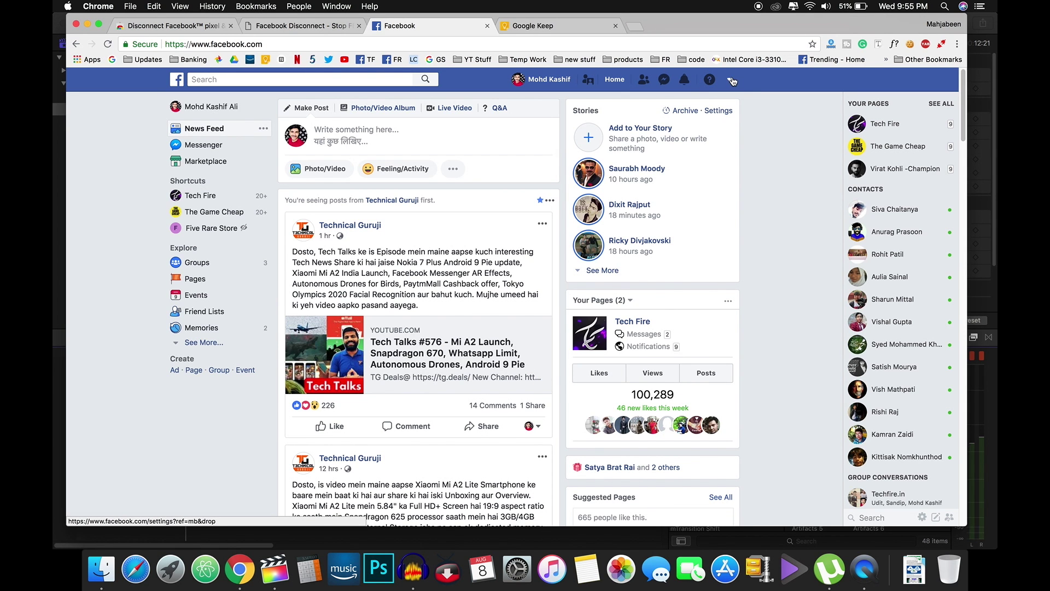
Open the Facebook account menu from the header's down-arrow.
{"action": "left_click", "coordinate": [732, 80]}
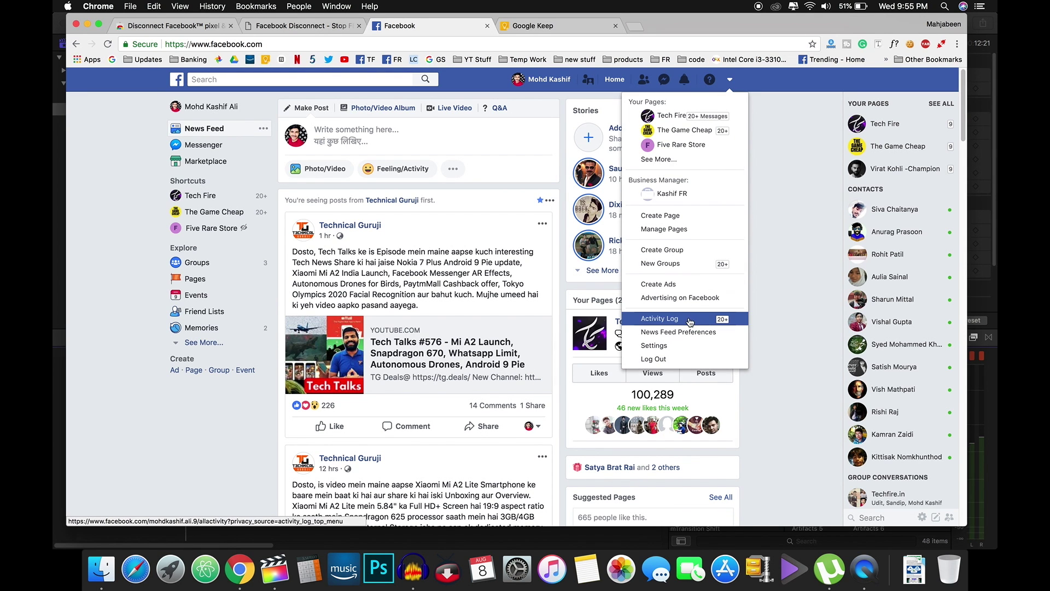
Remove eight connected apps, including Tik Tok, B612, Hotstar and Skype, and delete their posts.
{"action": "left_click", "coordinate": [682, 346]}
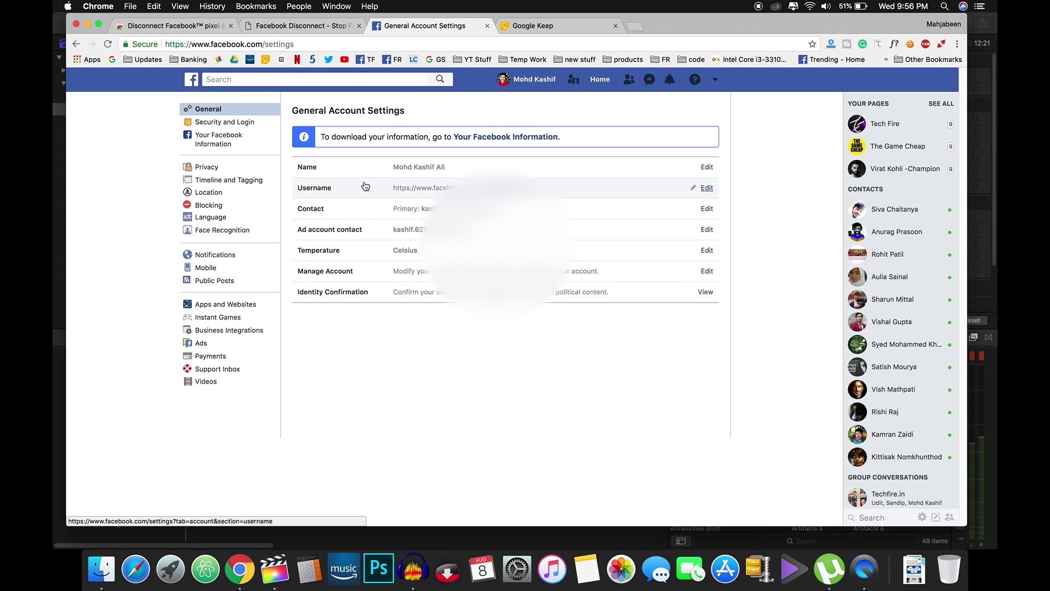
{"action": "left_click", "coordinate": [250, 310]}
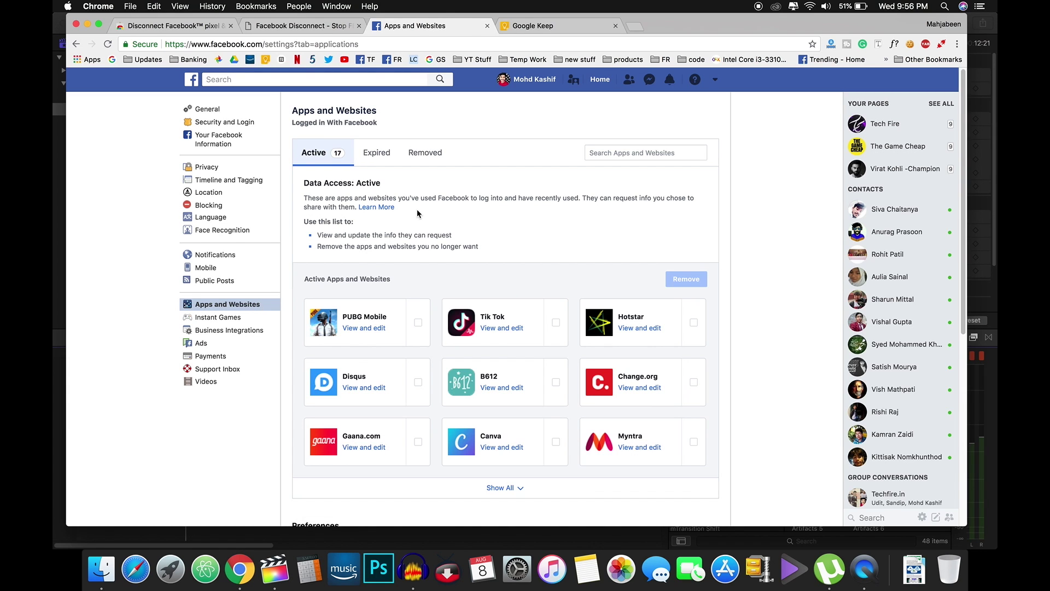
{"action": "scroll", "coordinate": [416, 371], "scroll_direction": "down", "scroll_amount": 1}
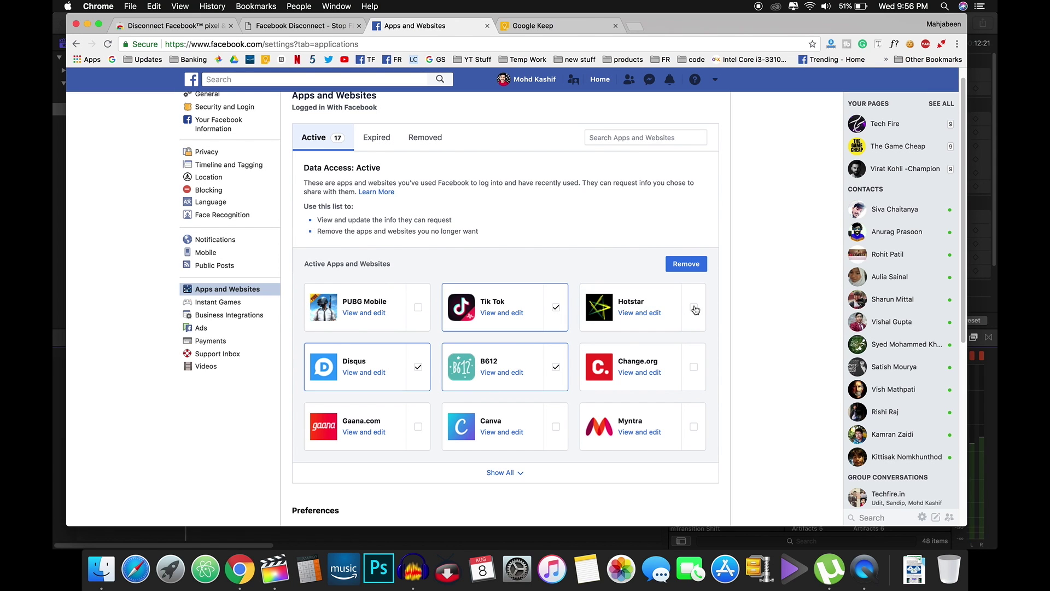
{"action": "left_click", "coordinate": [417, 427]}
{"action": "scroll", "coordinate": [426, 436], "scroll_direction": "down", "scroll_amount": 2}
{"action": "scroll", "coordinate": [439, 374], "scroll_direction": "down", "scroll_amount": 4}
{"action": "left_click", "coordinate": [410, 412]}
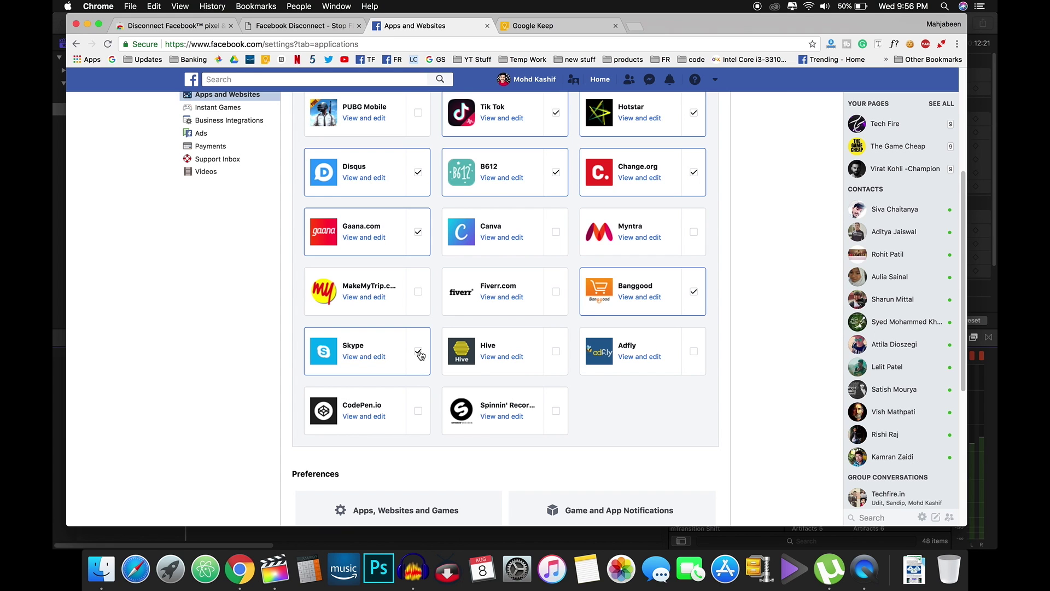
{"action": "scroll", "coordinate": [581, 343], "scroll_direction": "up", "scroll_amount": 5}
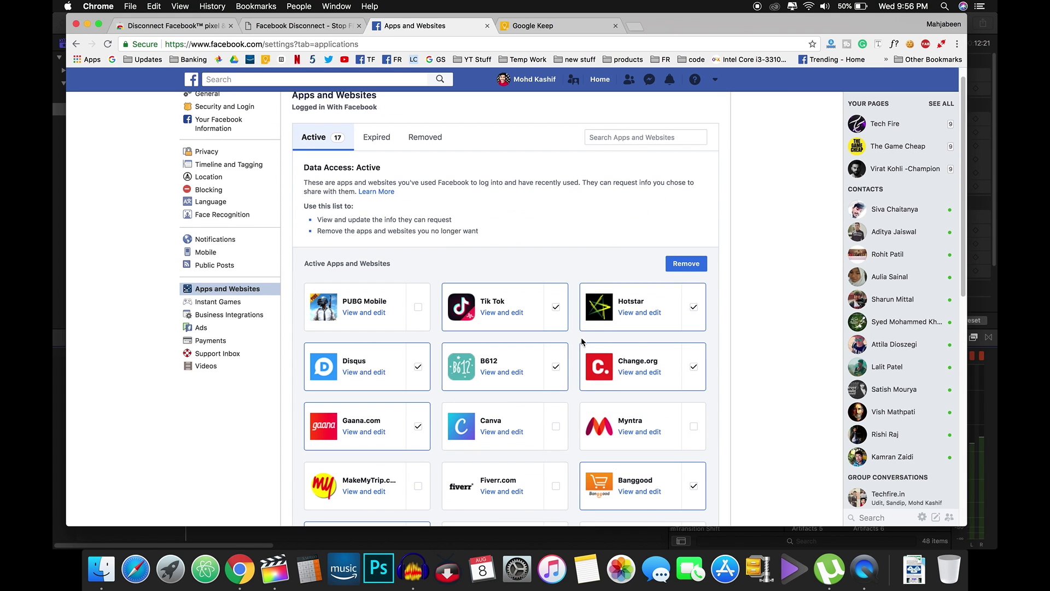
{"action": "left_click", "coordinate": [685, 263]}
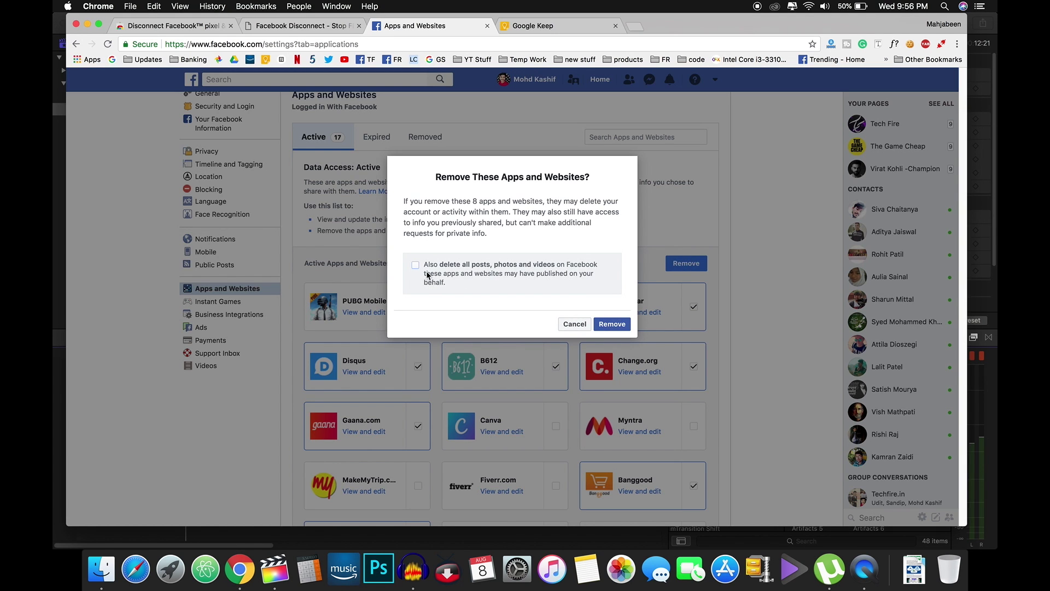
{"action": "left_click", "coordinate": [617, 329]}
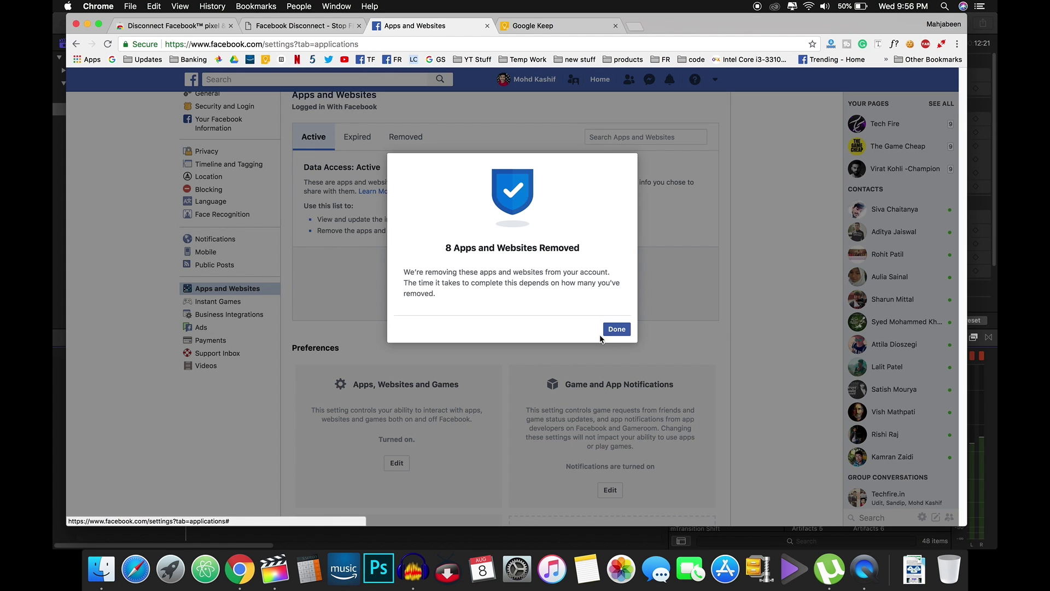
{"action": "left_click", "coordinate": [611, 329]}
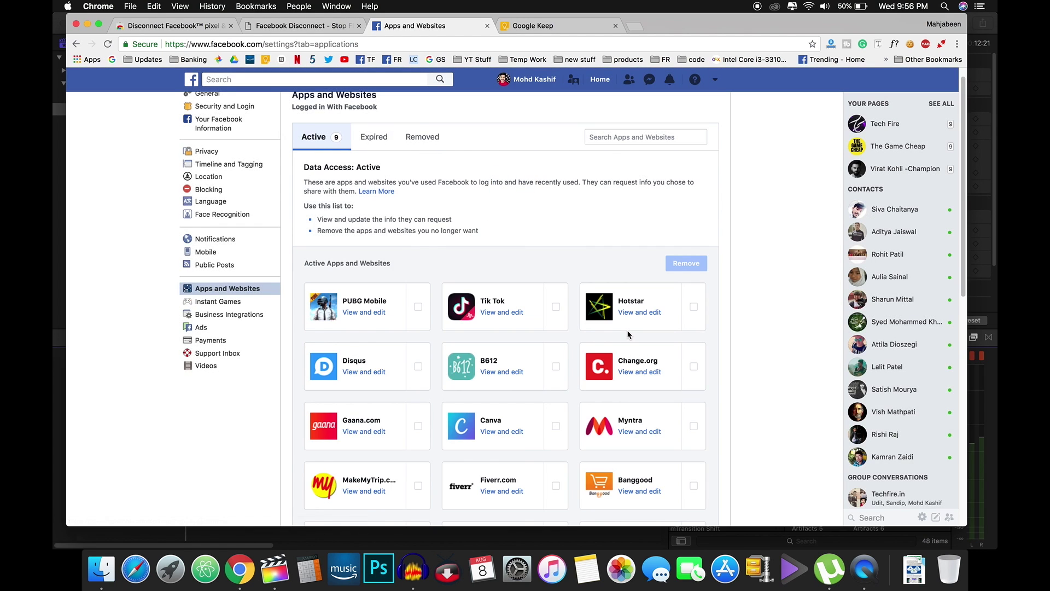
{"action": "scroll", "coordinate": [607, 328], "scroll_direction": "down", "scroll_amount": 5}
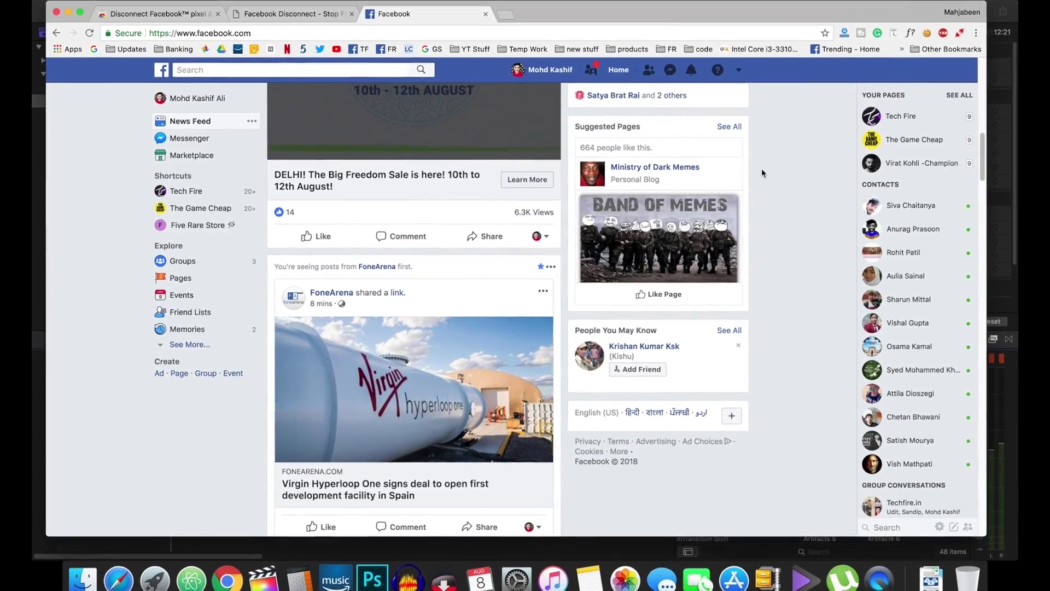
{"action": "scroll", "coordinate": [775, 161], "scroll_direction": "down", "scroll_amount": 5}
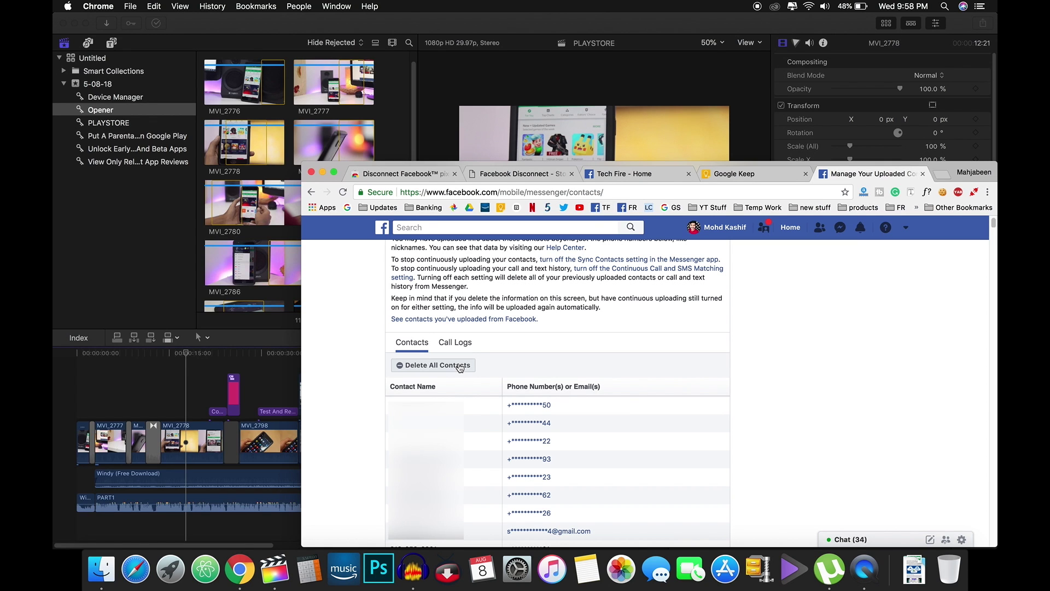
Delete all contacts uploaded to Facebook.
{"action": "left_click", "coordinate": [459, 366]}
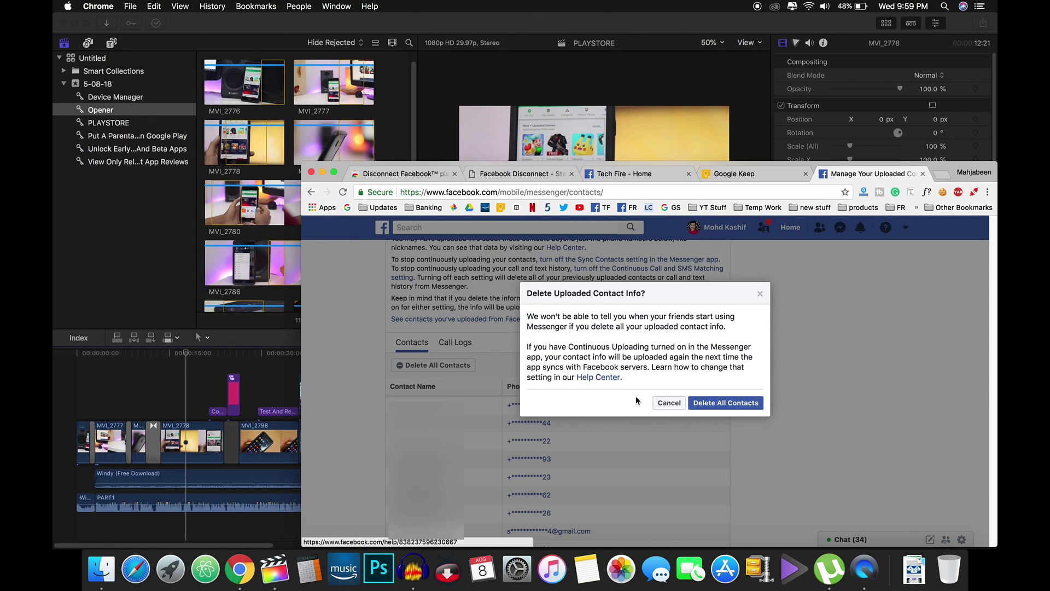
{"action": "left_click", "coordinate": [710, 410]}
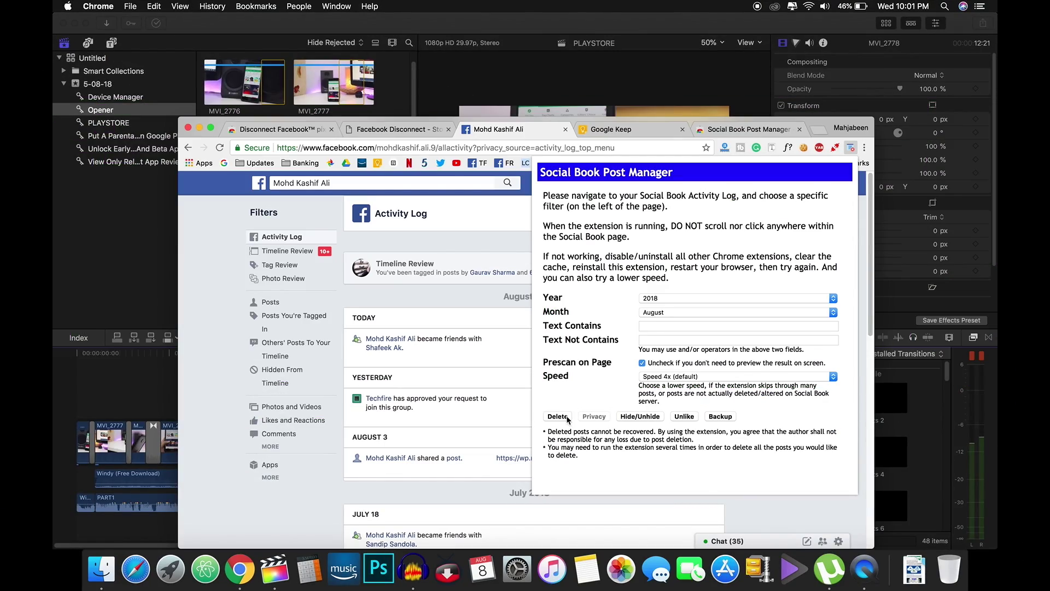
Choose which month's activity-log posts Social Book Post Manager should target.
{"action": "left_click", "coordinate": [653, 312]}
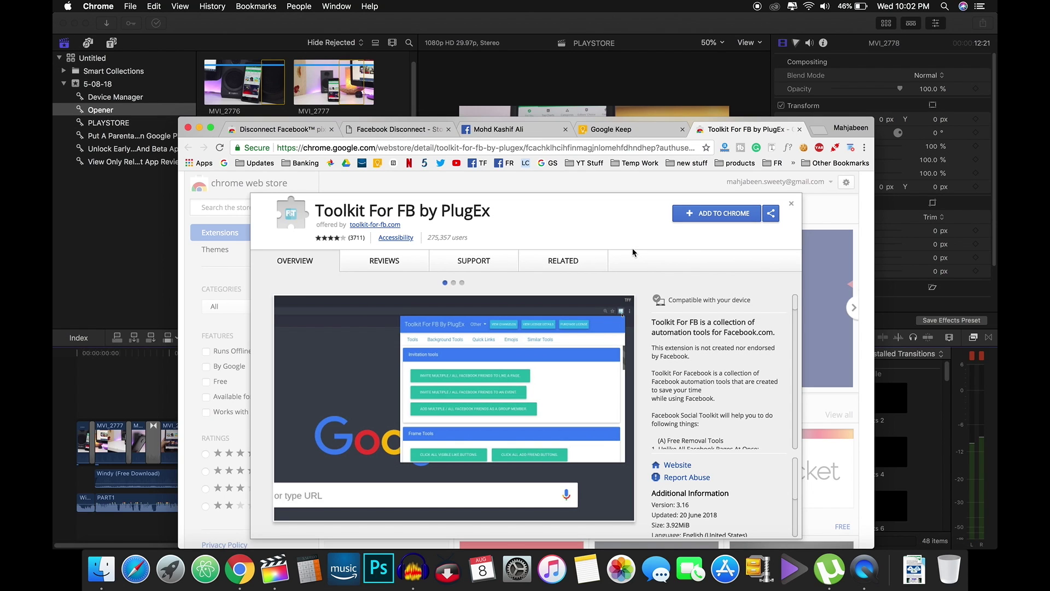
Start adding the Toolkit For FB by PlugEx extension to Chrome.
{"action": "left_click", "coordinate": [718, 214]}
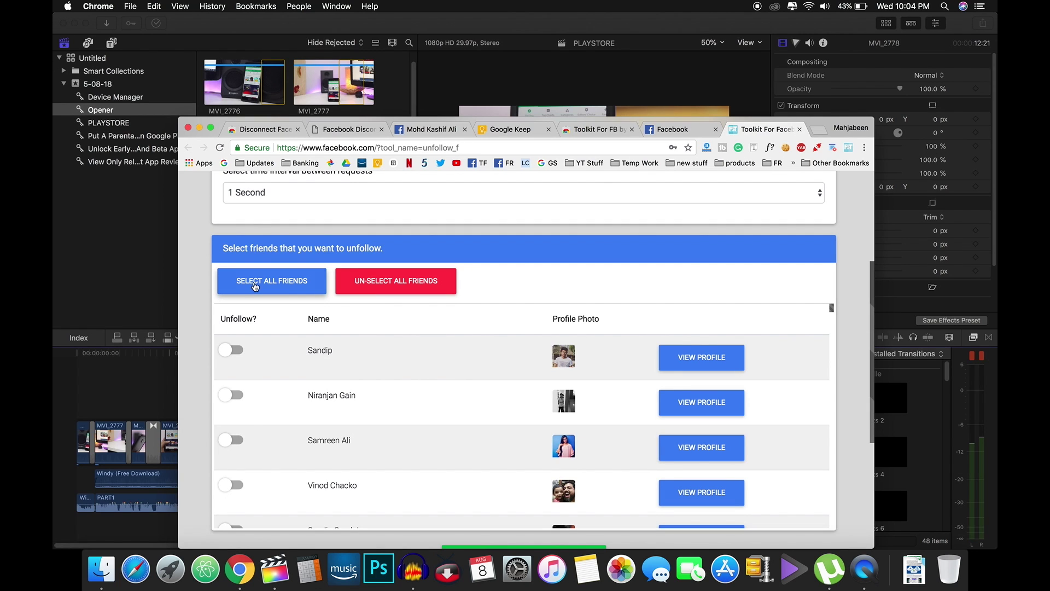
{"action": "left_click", "coordinate": [254, 285]}
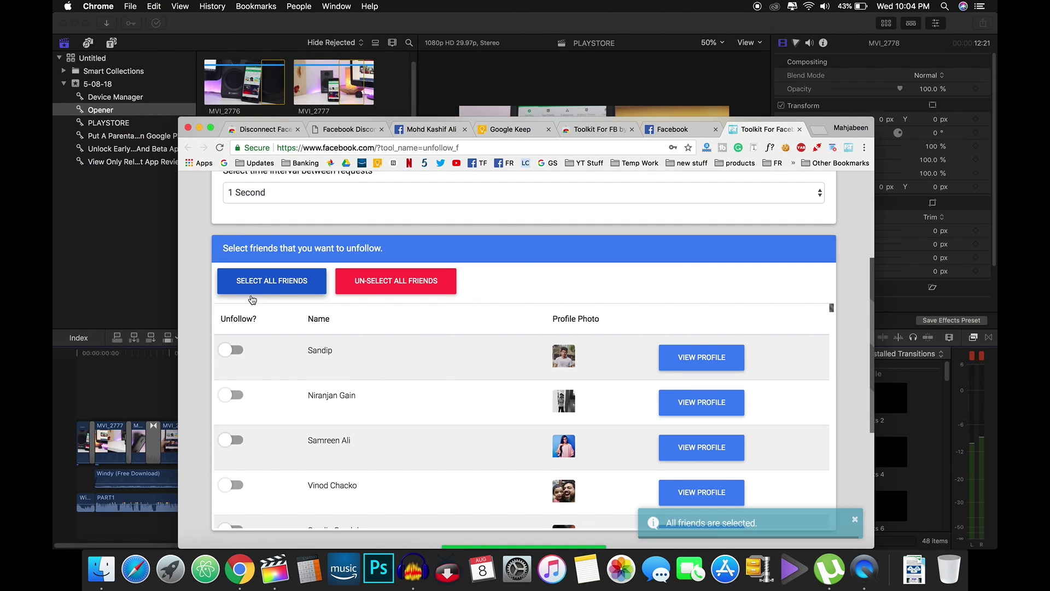
{"action": "left_click", "coordinate": [234, 351]}
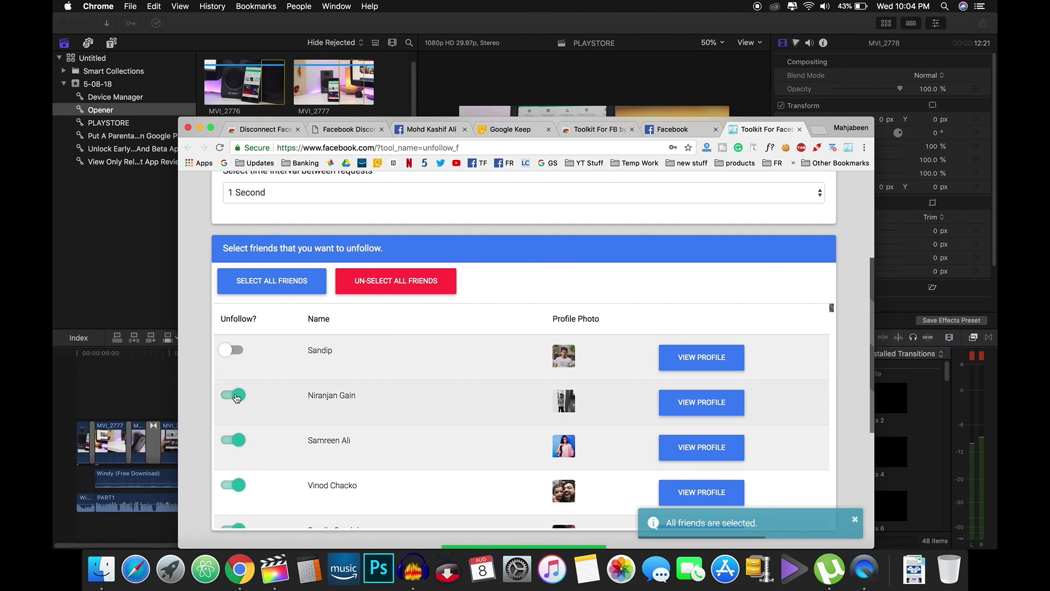
{"action": "left_click", "coordinate": [232, 485]}
{"action": "scroll", "coordinate": [285, 399], "scroll_direction": "down", "scroll_amount": 1}
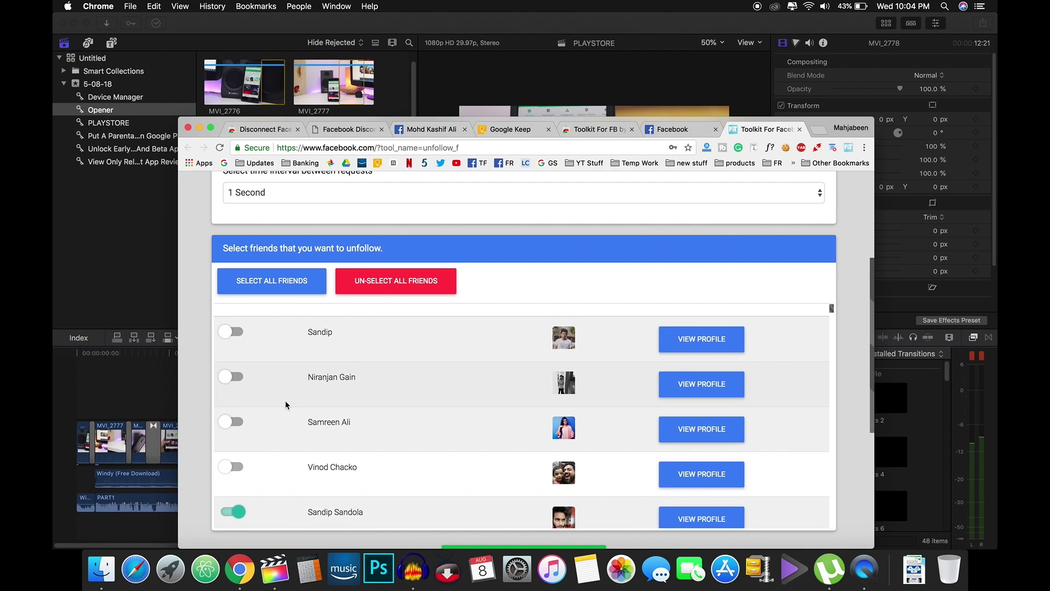
{"action": "scroll", "coordinate": [284, 399], "scroll_direction": "down", "scroll_amount": 1}
{"action": "scroll", "coordinate": [285, 400], "scroll_direction": "down", "scroll_amount": 1}
{"action": "scroll", "coordinate": [285, 399], "scroll_direction": "down", "scroll_amount": 3}
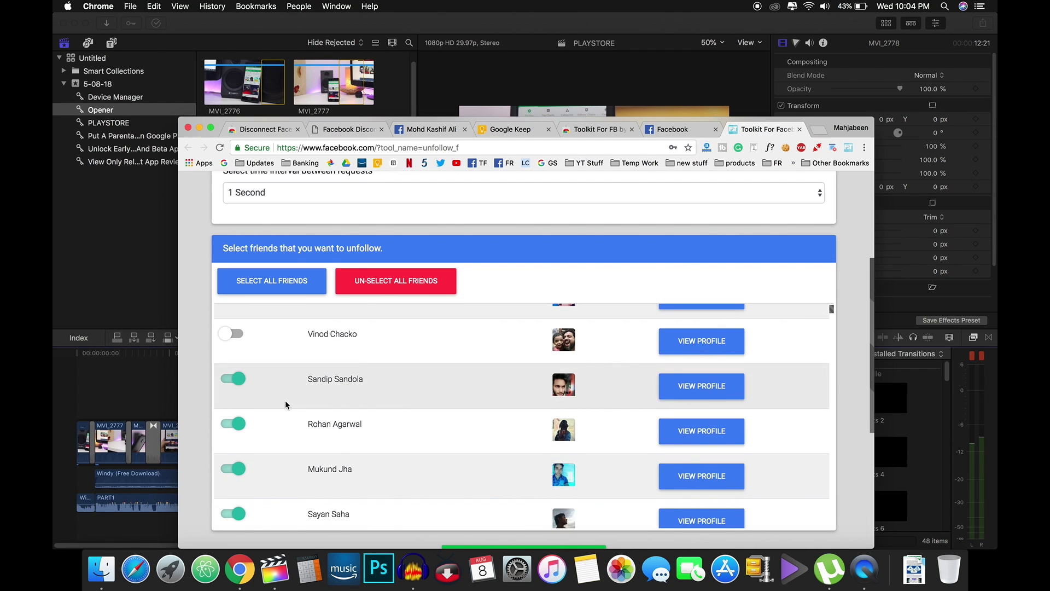
{"action": "scroll", "coordinate": [286, 404], "scroll_direction": "down", "scroll_amount": 1}
{"action": "scroll", "coordinate": [285, 404], "scroll_direction": "down", "scroll_amount": 1}
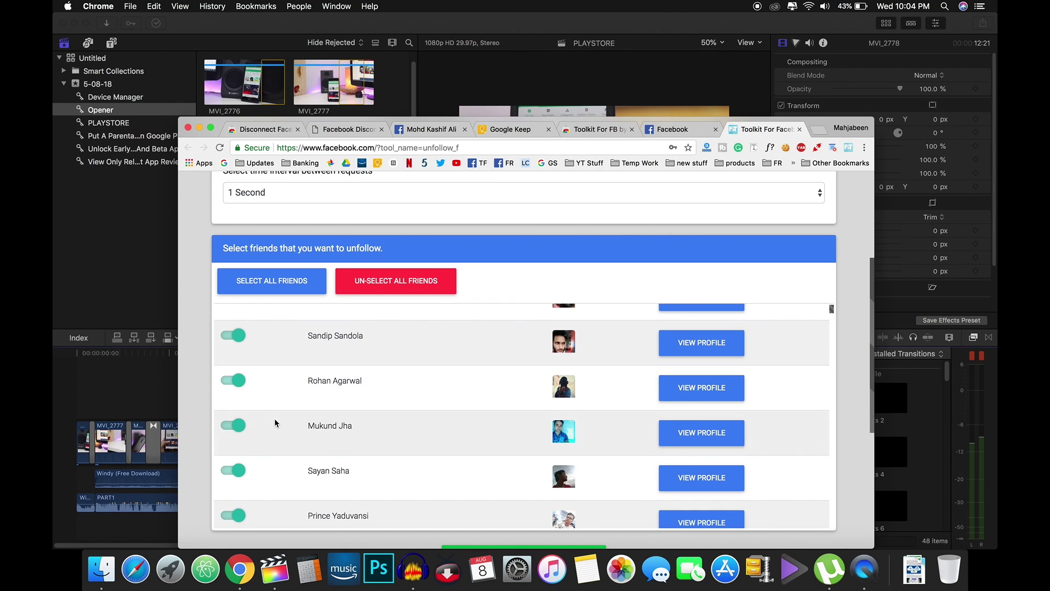